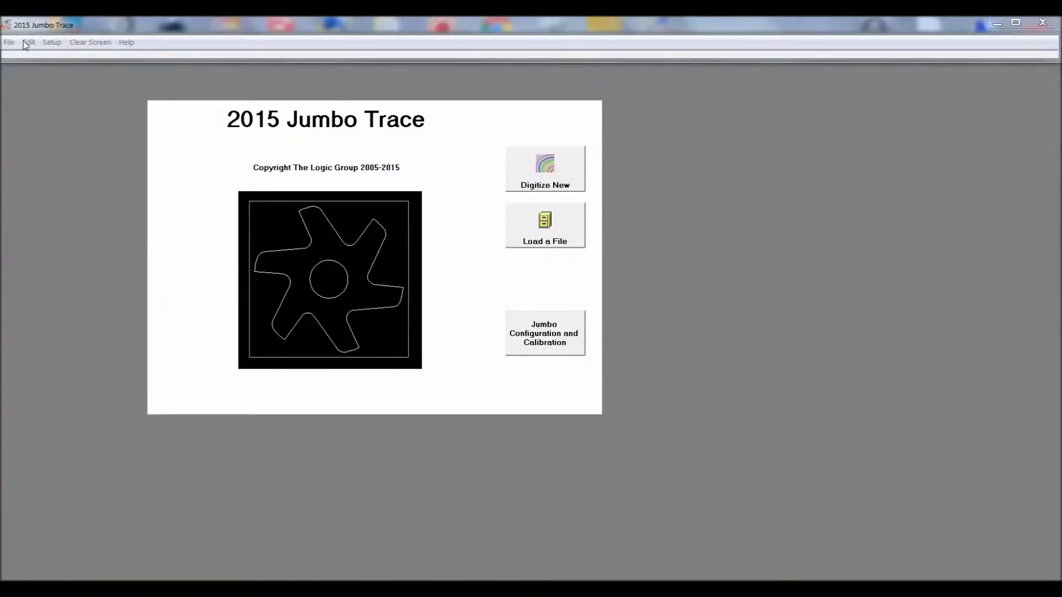
# - In Miscellaneous settings, change the digitizing frequency to 50, then restore it to 45 and confirm
pyautogui.click(52, 43)
pyautogui.click(640, 413)
pyautogui.click(52, 43)
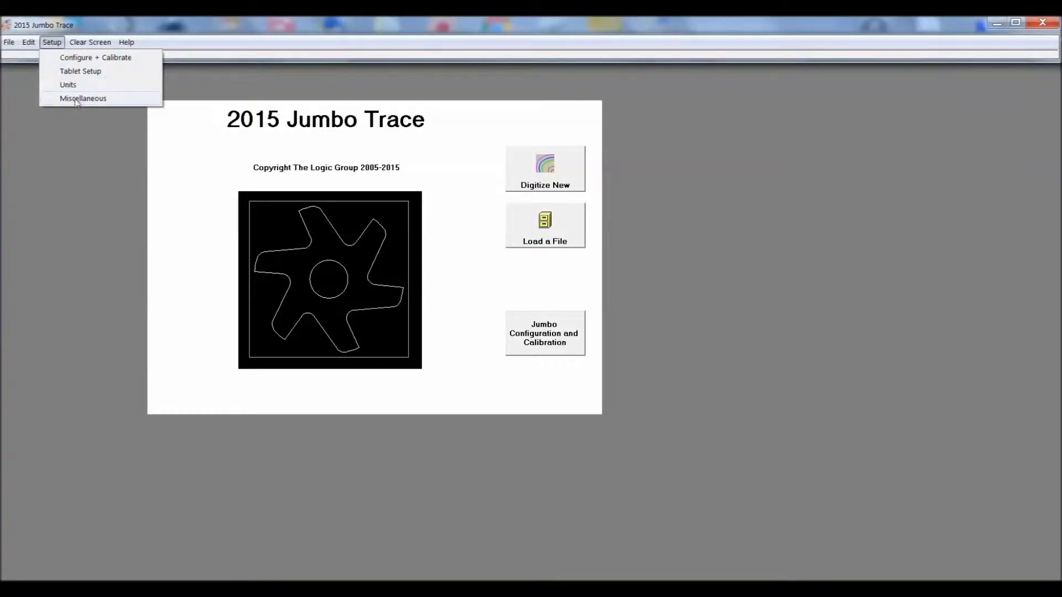
pyautogui.click(78, 98)
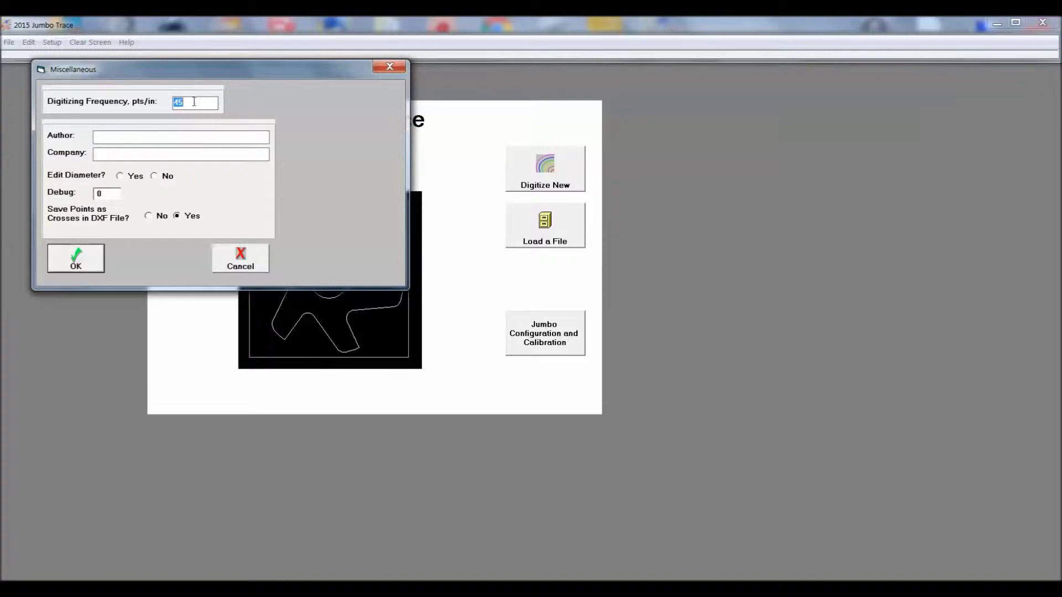
pyautogui.write('50')
pyautogui.doubleClick(200, 102)
pyautogui.write('45')
pyautogui.click(64, 261)
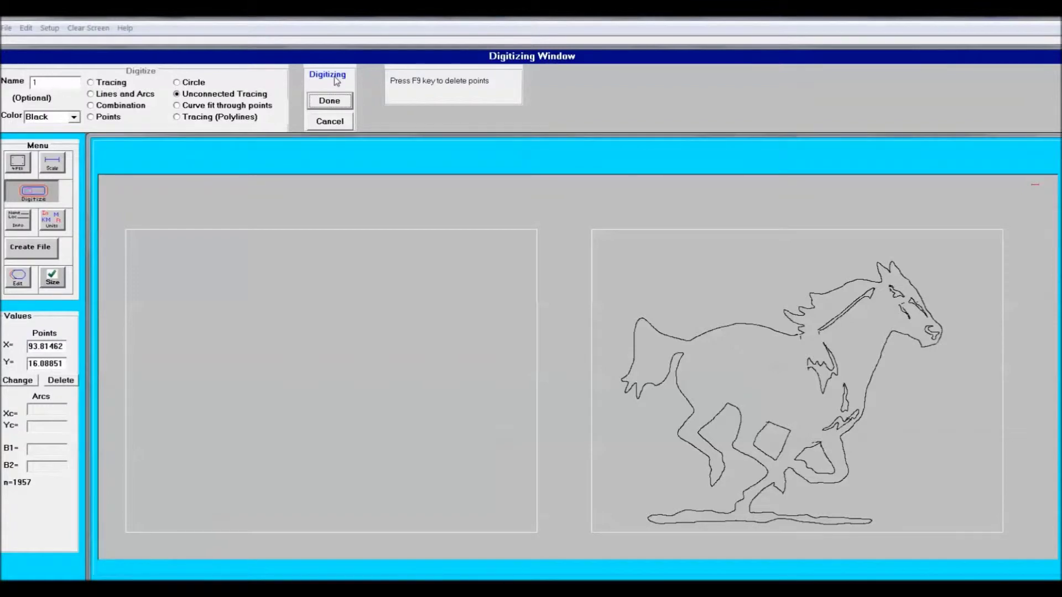
# - Finish the current digitizing pass and start a new one to trace the leg gaps and hindquarter cut-outs
pyautogui.click(330, 101)
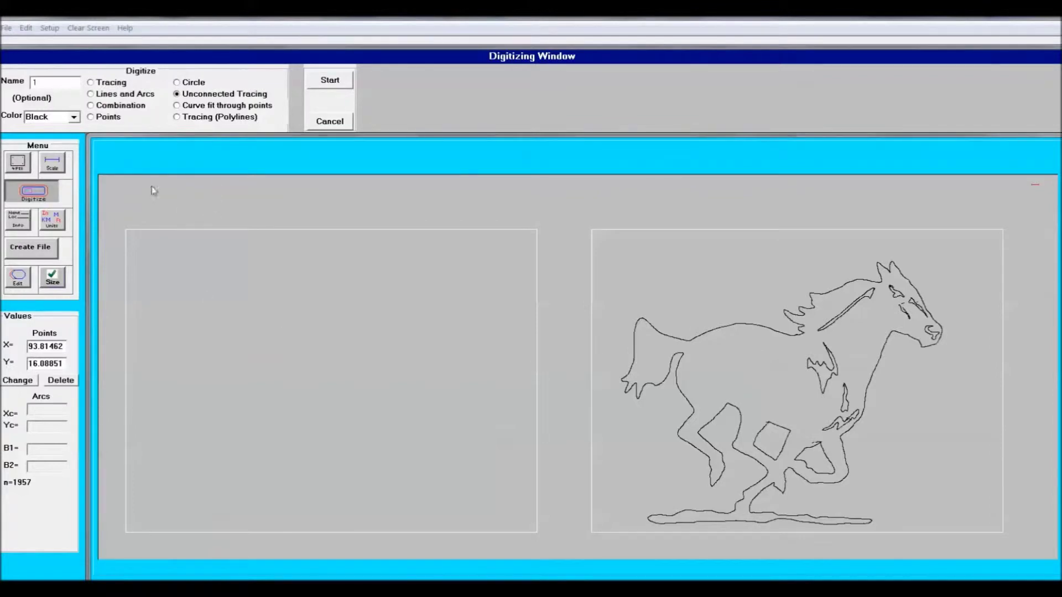
pyautogui.click(331, 81)
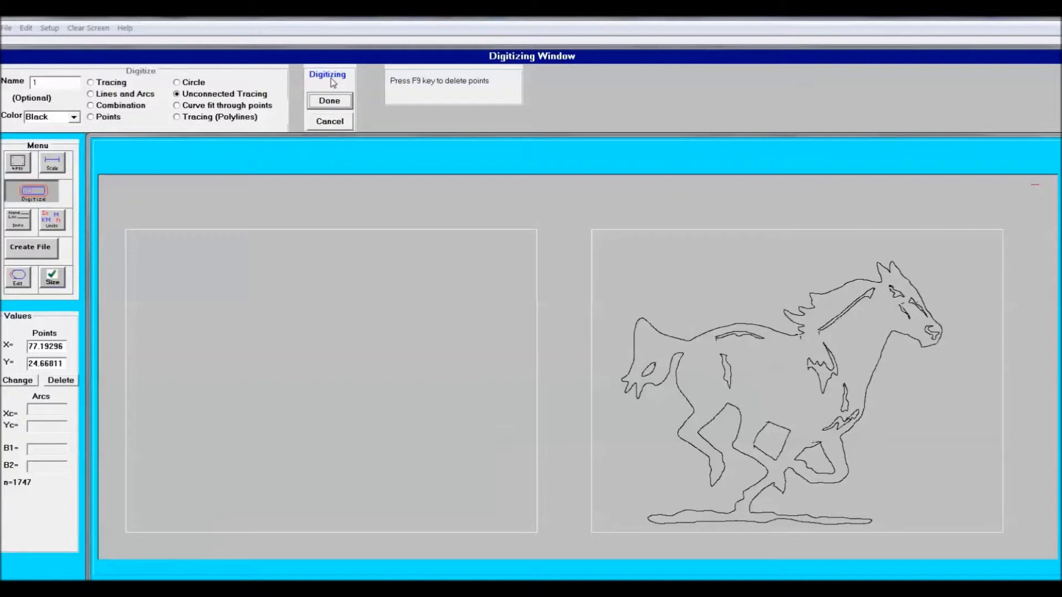
# - Finish digitizing and export the 1747-point horse tracing as the DXF file 'horse_final'
pyautogui.press('Return')
pyautogui.click(29, 247)
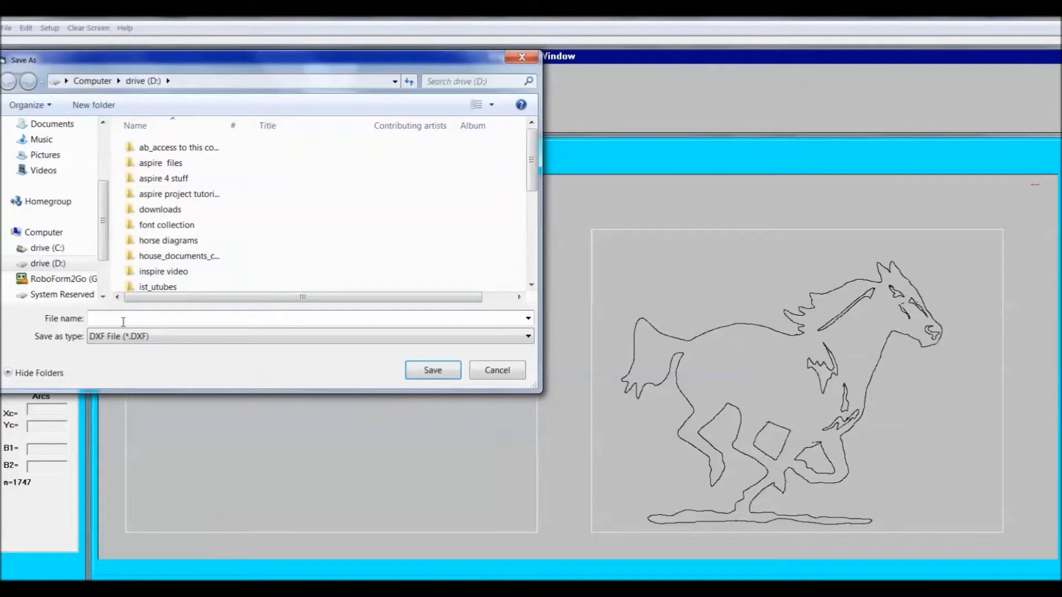
pyautogui.write('horse')
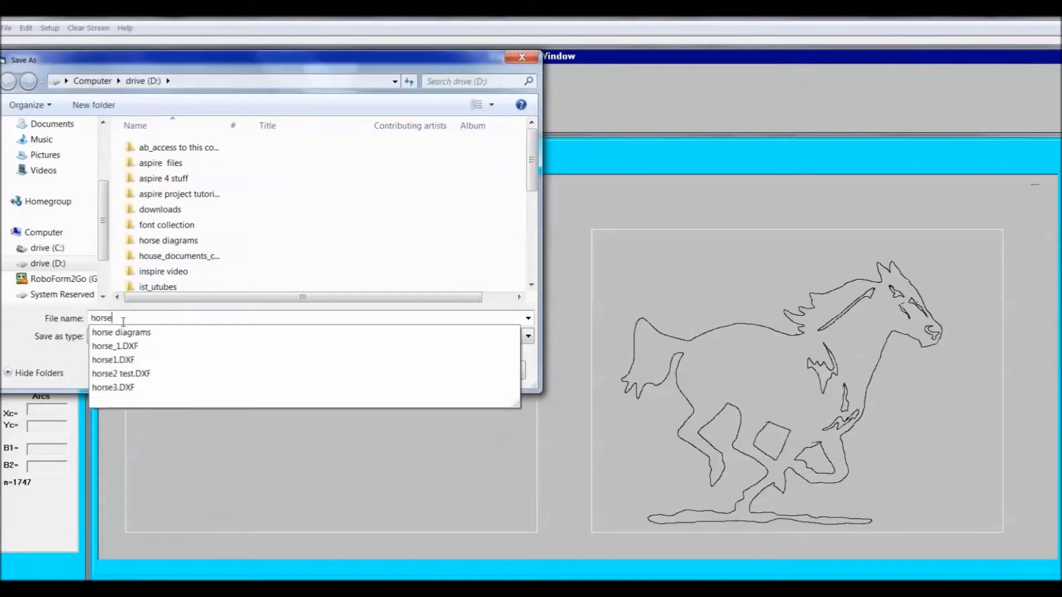
pyautogui.write('_fina')
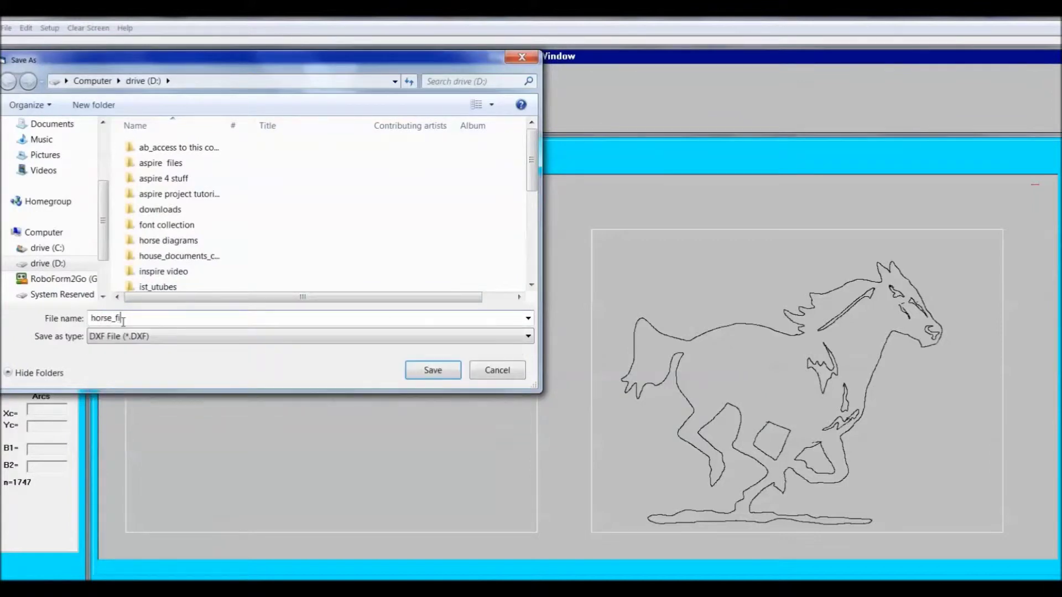
pyautogui.write('l')
pyautogui.press('Return')
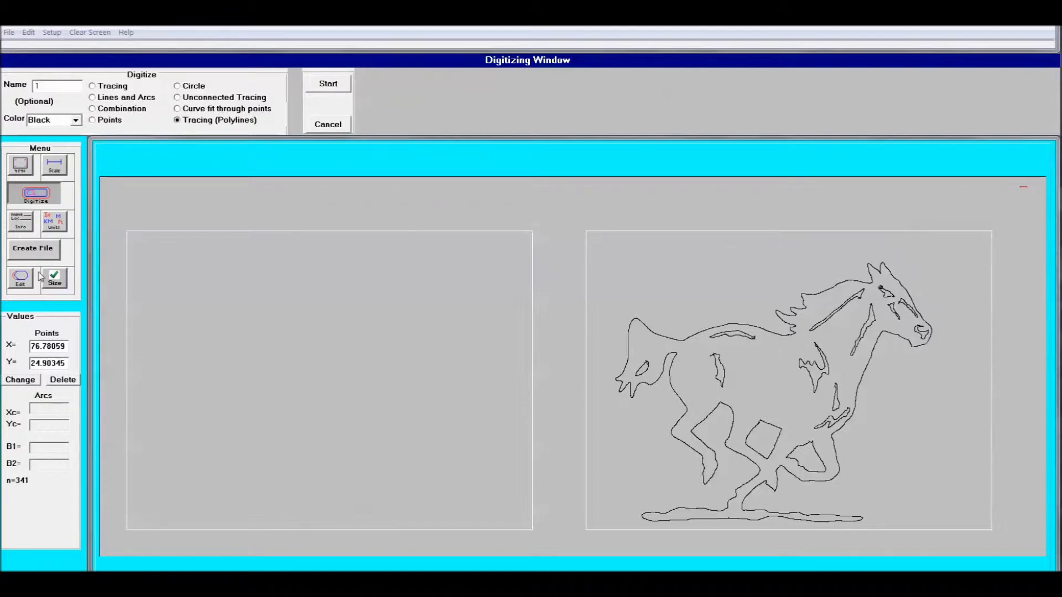
# - Exit digitize mode and bring up the Save As dialog for a new DXF file
pyautogui.click(26, 246)
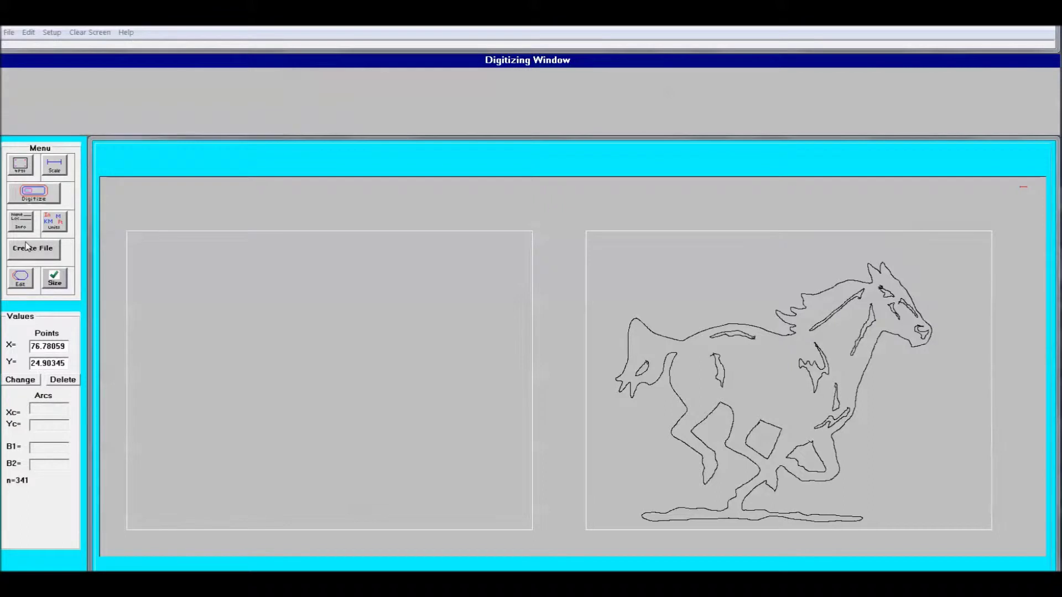
pyautogui.click(26, 247)
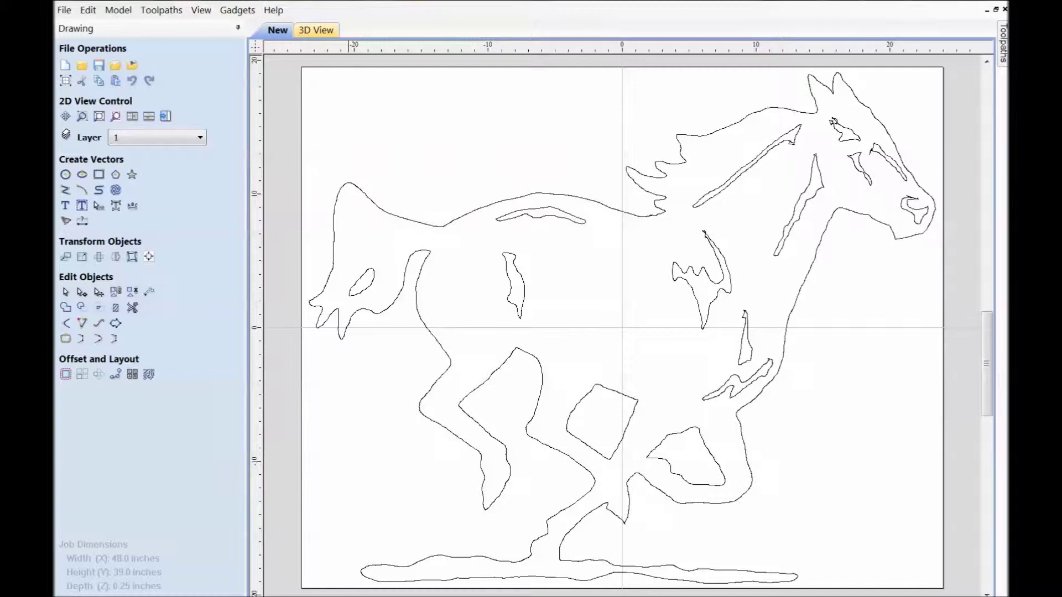
# - Select all open vectors in the horse drawing and dismiss the 'no open vectors' message
pyautogui.rightClick(464, 142)
pyautogui.click(548, 269)
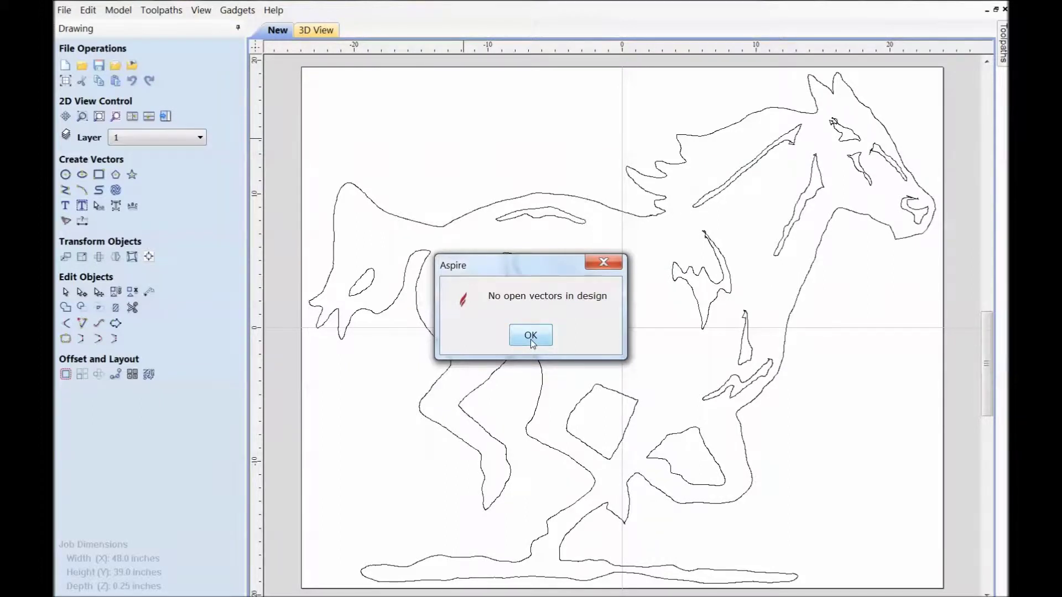
pyautogui.click(530, 335)
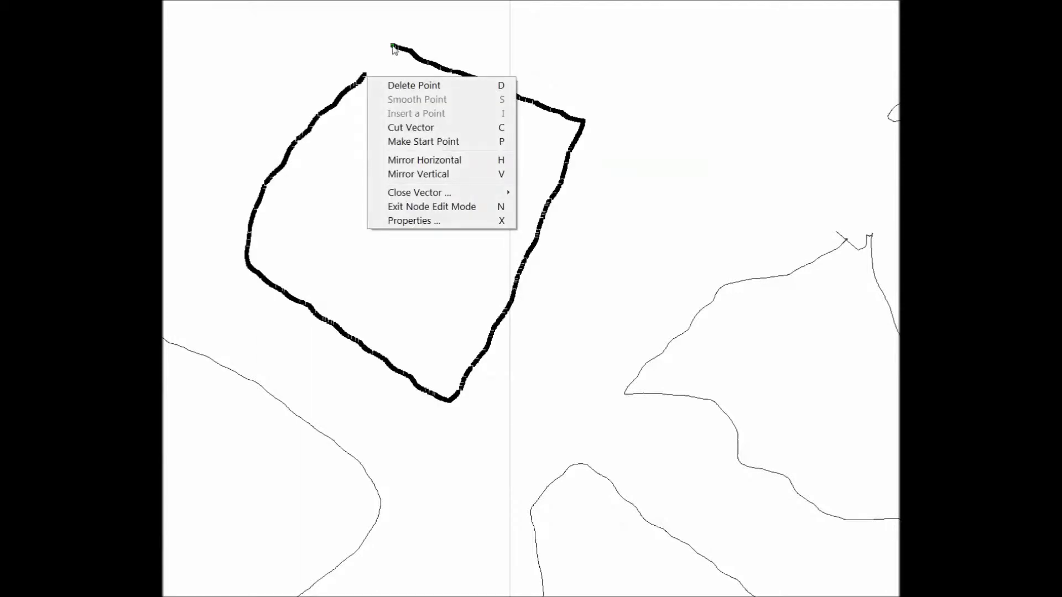
# - Select the square cut-out's open top-left endpoint and show its Close Vector options
pyautogui.click(393, 48)
pyautogui.rightClick(393, 46)
pyautogui.moveTo(442, 163)
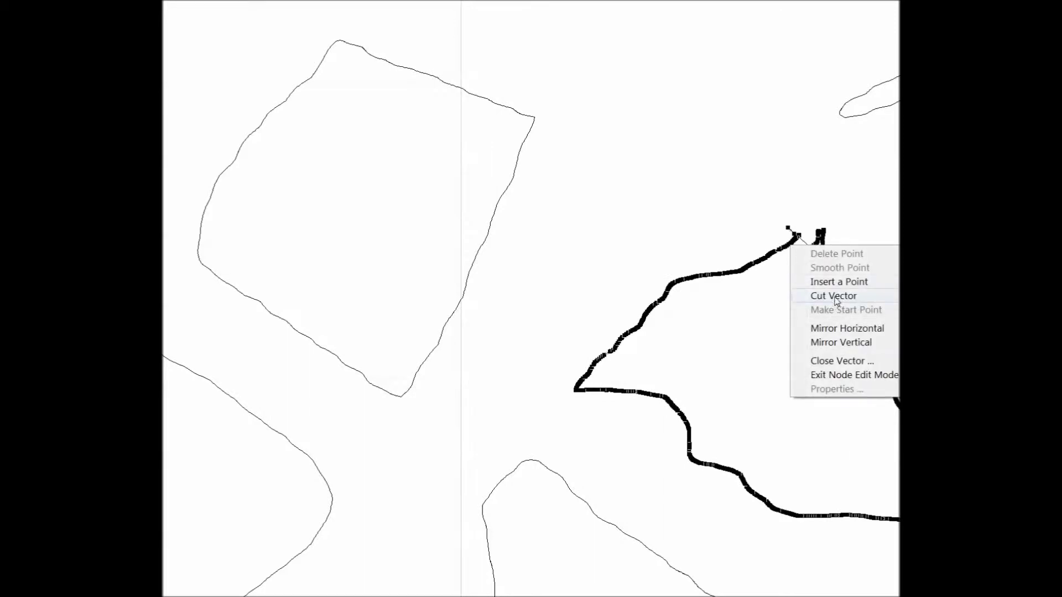
# - Cut the right-hand pointed vector near its top and bring up node options on the split end
pyautogui.click(836, 301)
pyautogui.rightClick(824, 253)
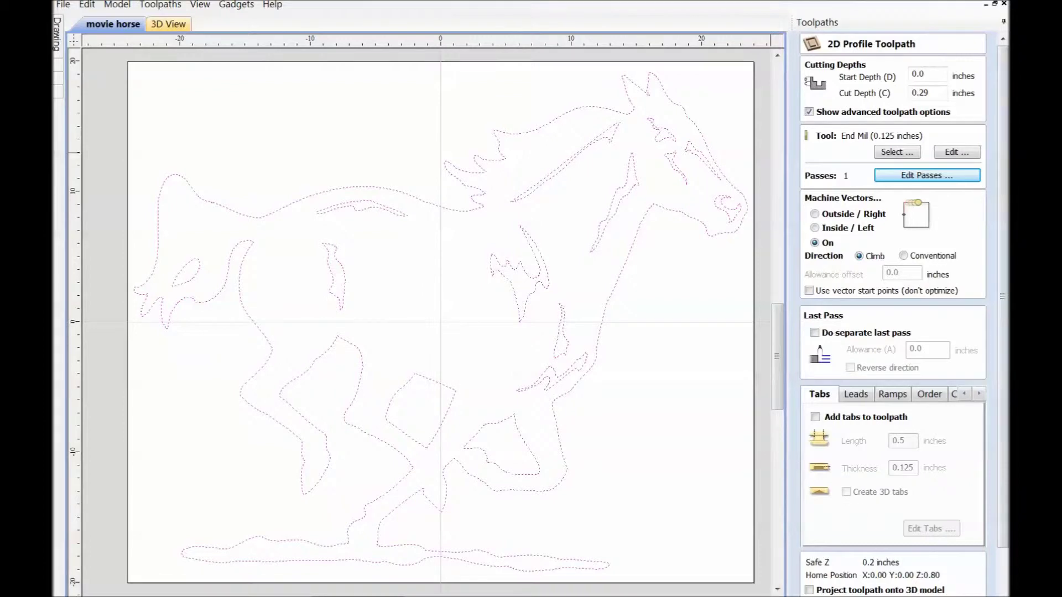
# - Name the profile toolpath 'cut out', calculate it, and accept the cut-through warning
pyautogui.scroll(-2, 1002, 442)
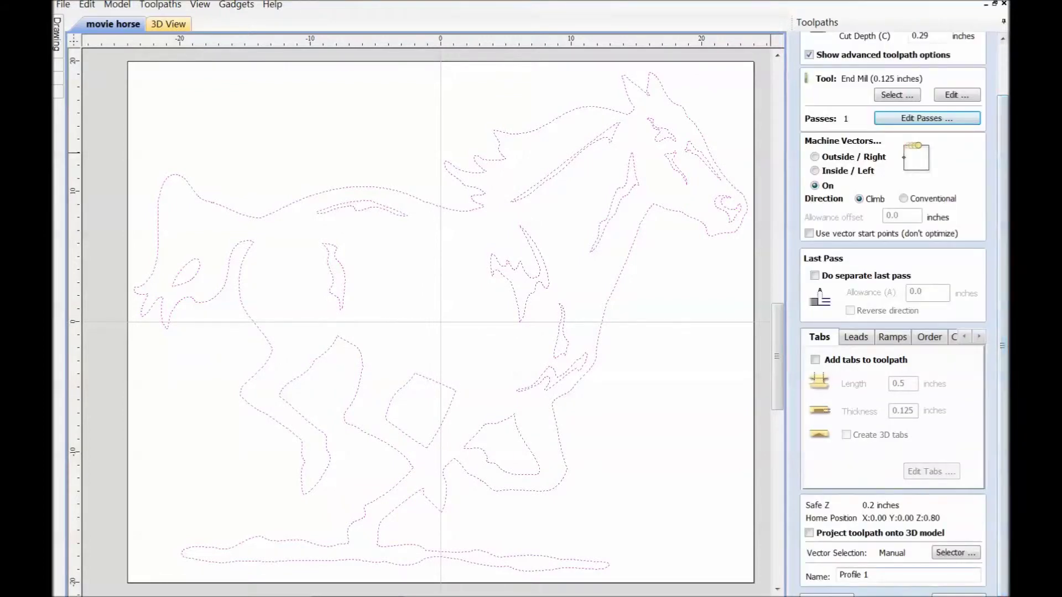
pyautogui.doubleClick(888, 575)
pyautogui.write('cut out')
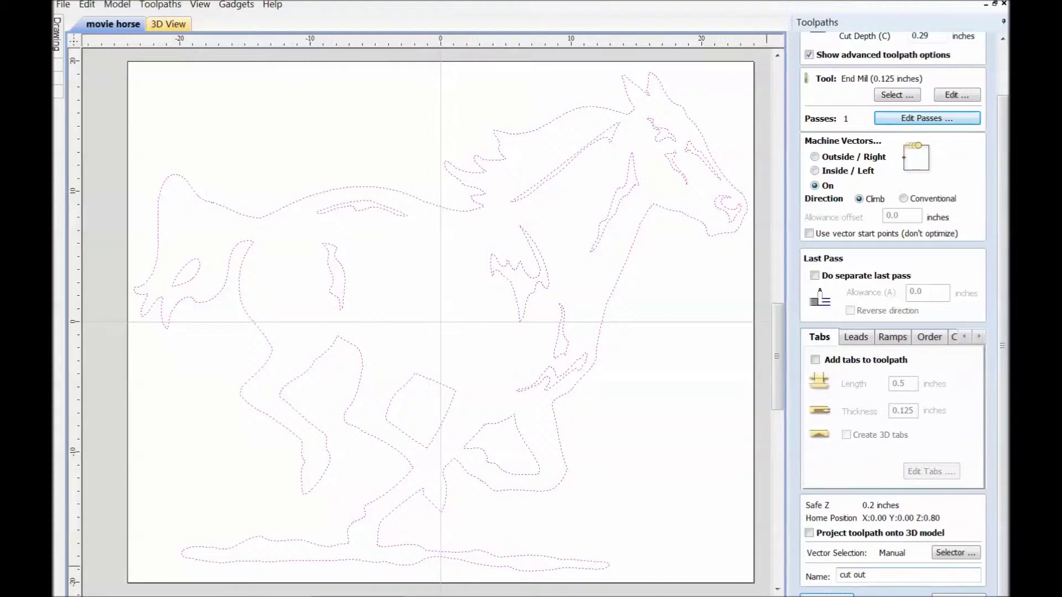
pyautogui.click(832, 595)
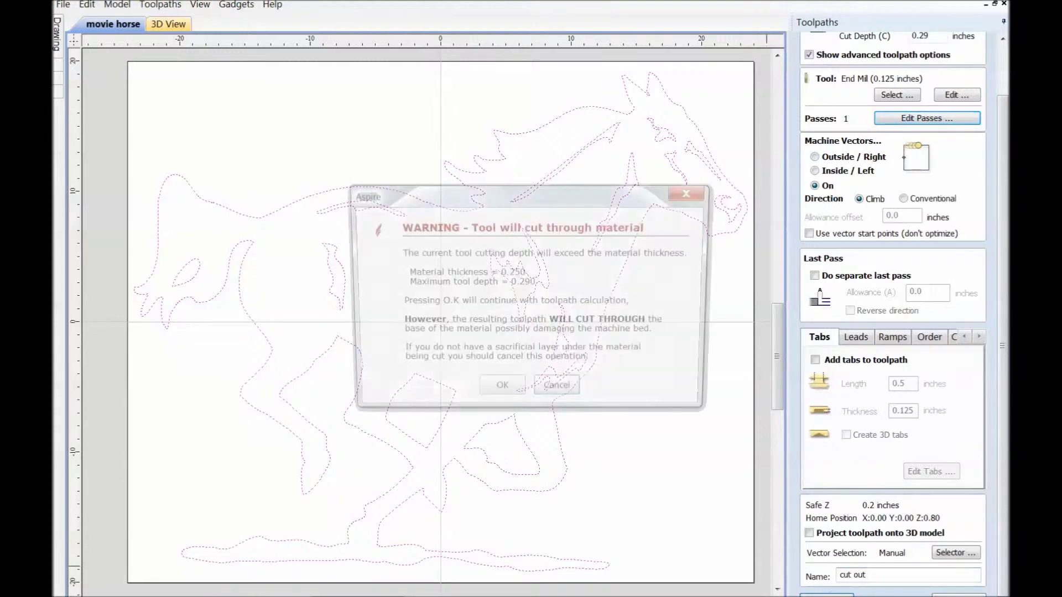
pyautogui.click(489, 398)
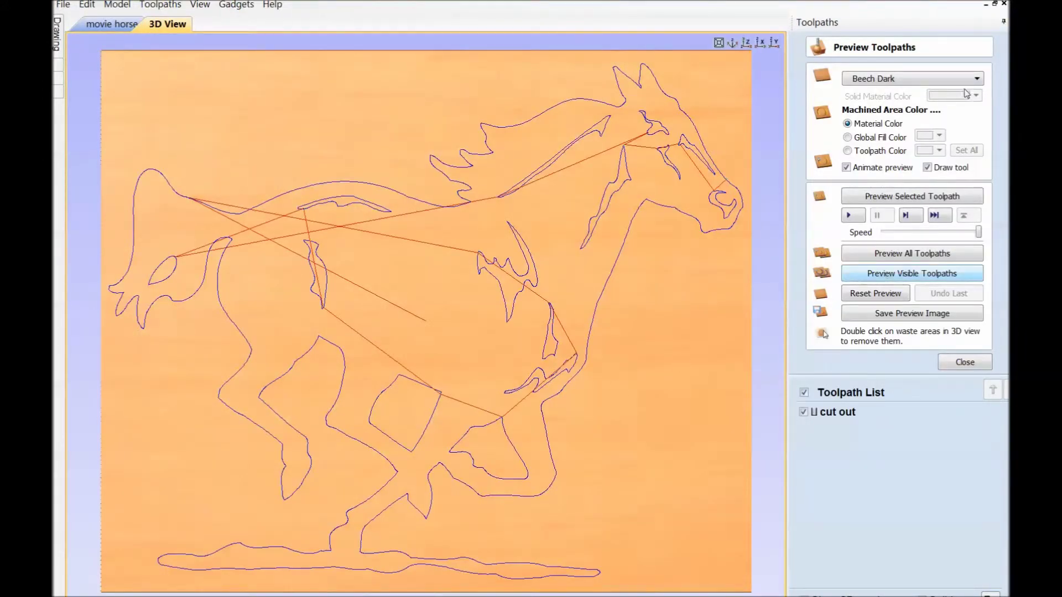
# - Switch the preview material to Granite Black and preview the visible toolpaths
pyautogui.click(965, 82)
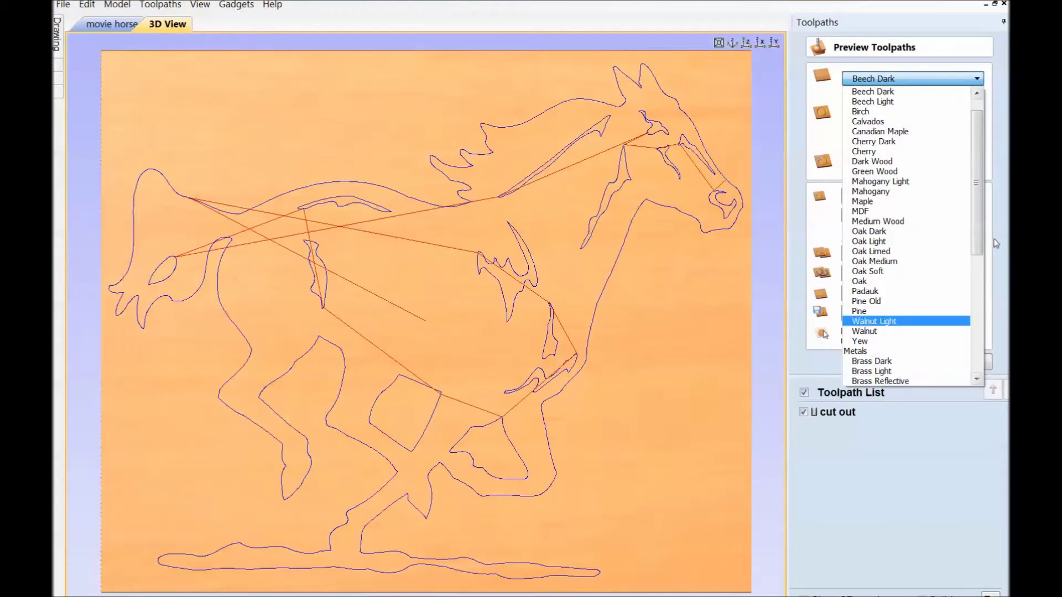
pyautogui.moveTo(978, 243); pyautogui.dragTo(981, 339)
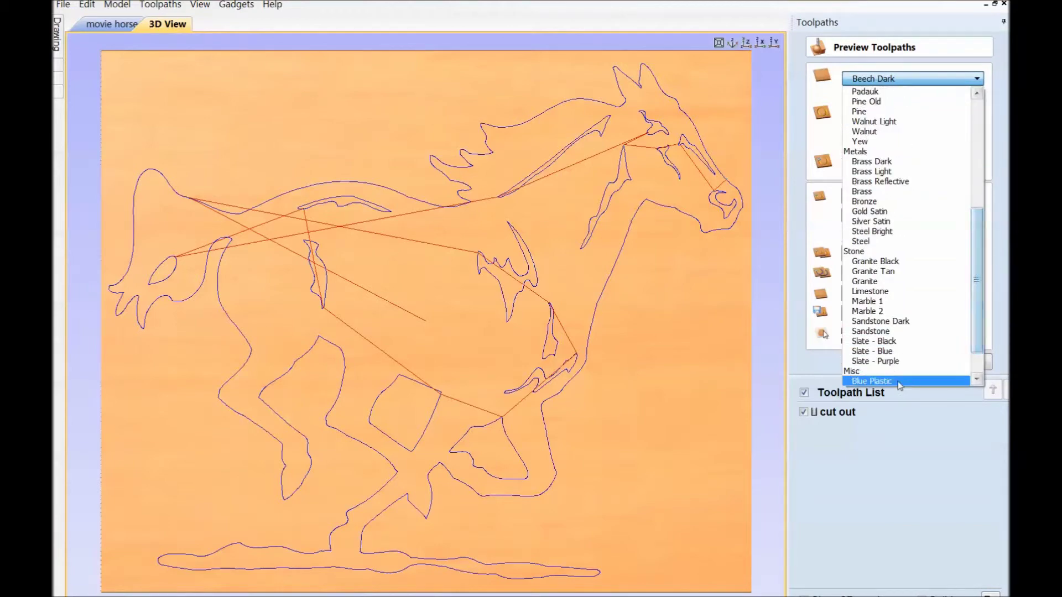
pyautogui.click(890, 263)
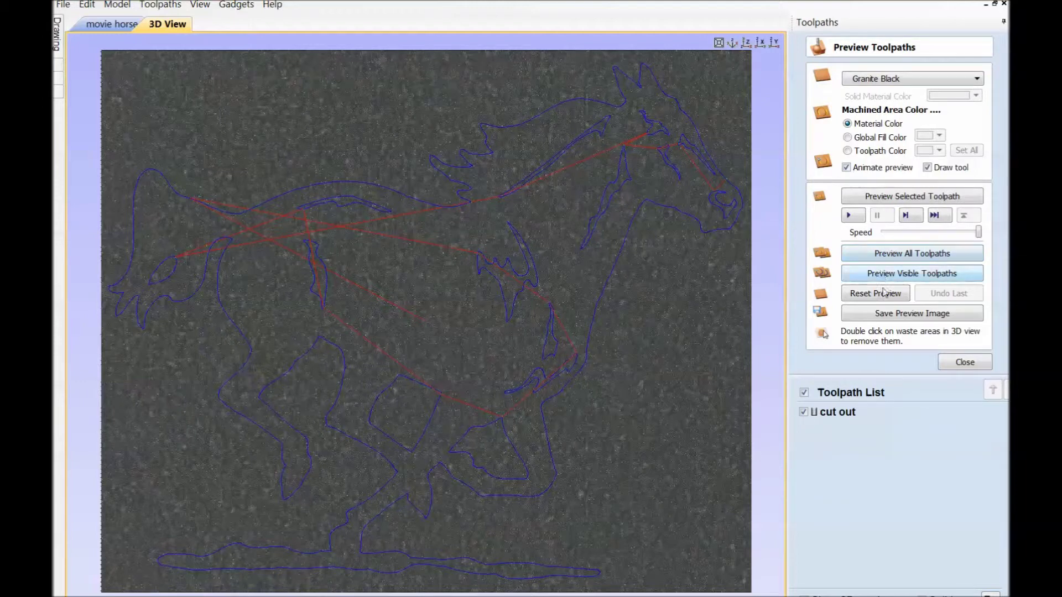
pyautogui.click(884, 276)
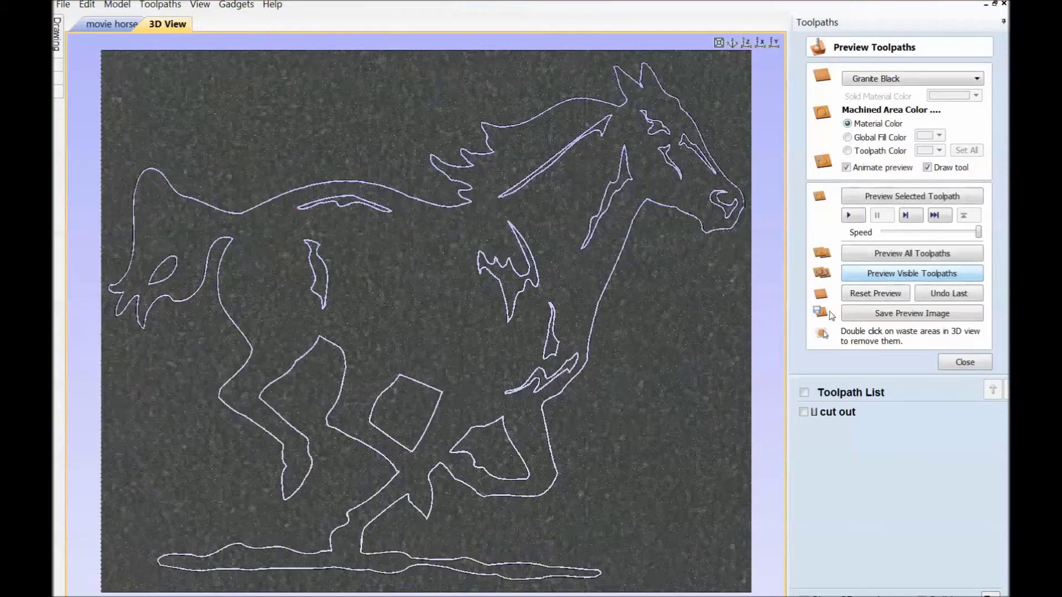
# - Remove the waste outside the horse and inside the tail, leg, back, shoulder, chest, knee, hind-leg and neck loops
pyautogui.doubleClick(720, 339)
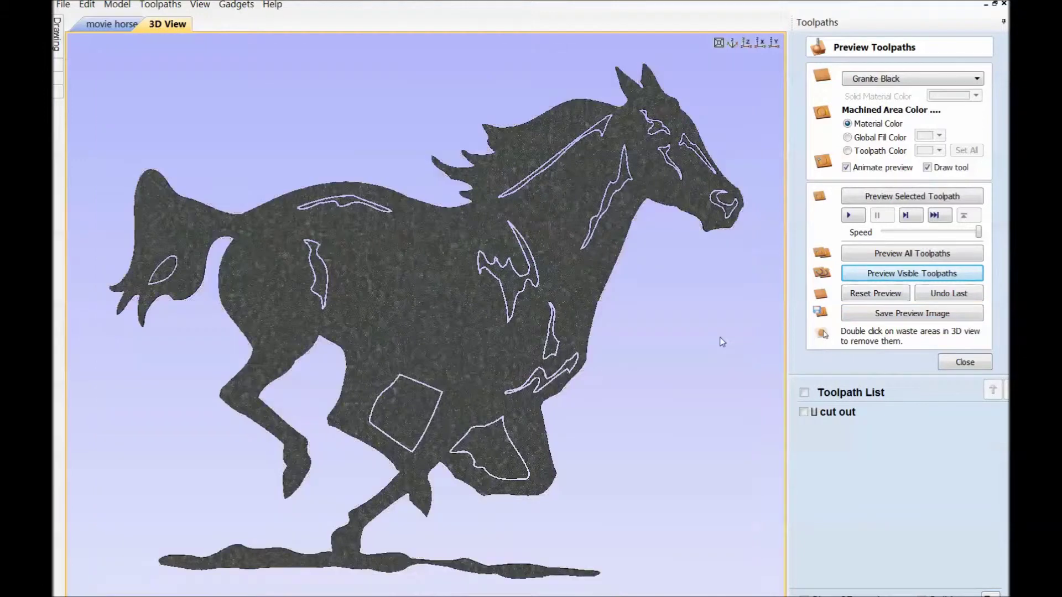
pyautogui.doubleClick(164, 270)
pyautogui.doubleClick(405, 394)
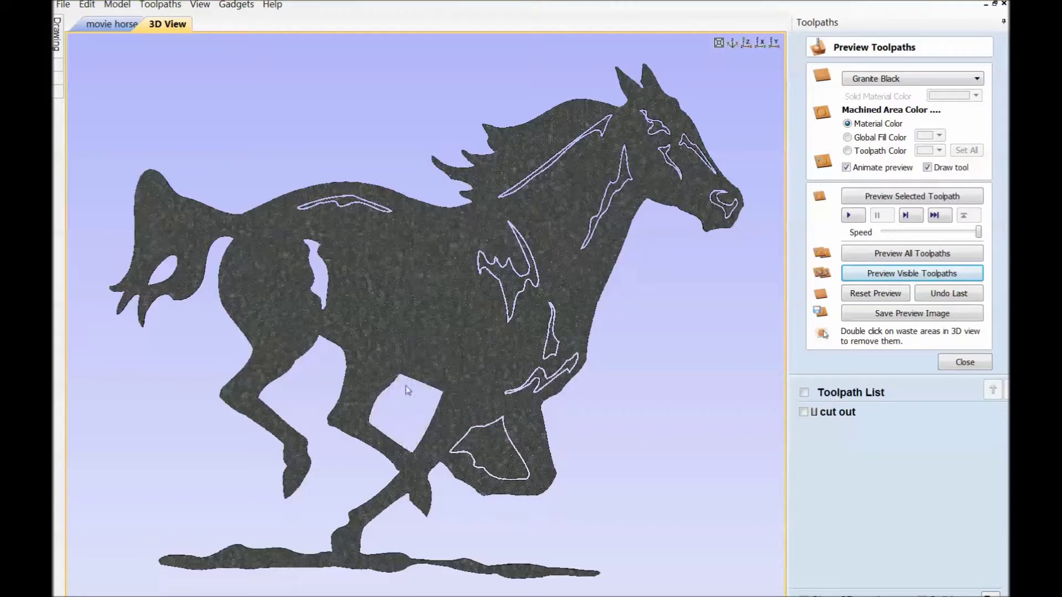
pyautogui.doubleClick(344, 205)
pyautogui.doubleClick(515, 286)
pyautogui.doubleClick(550, 344)
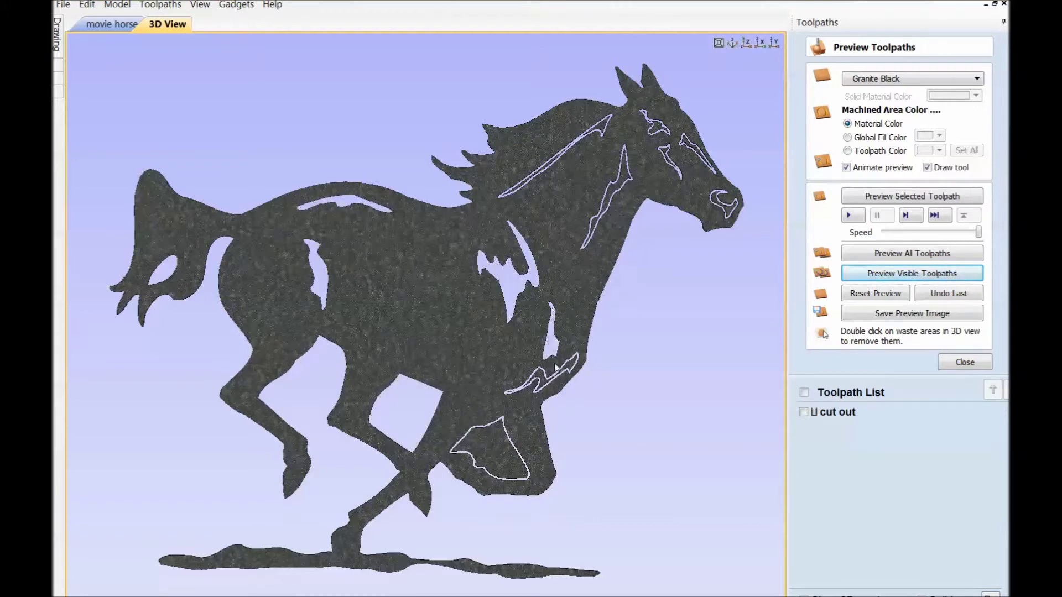
pyautogui.doubleClick(568, 369)
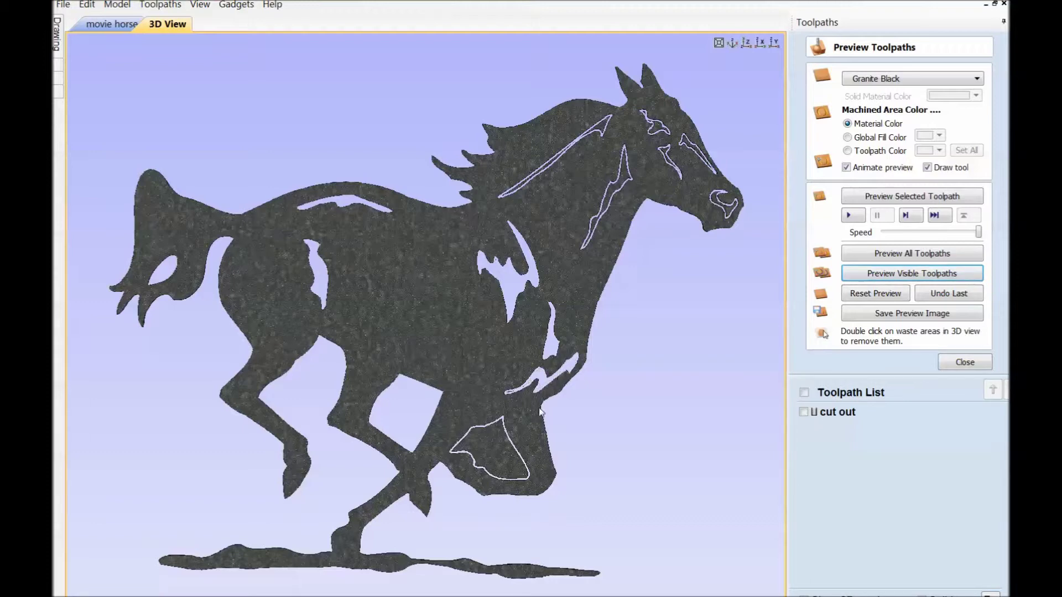
pyautogui.doubleClick(488, 445)
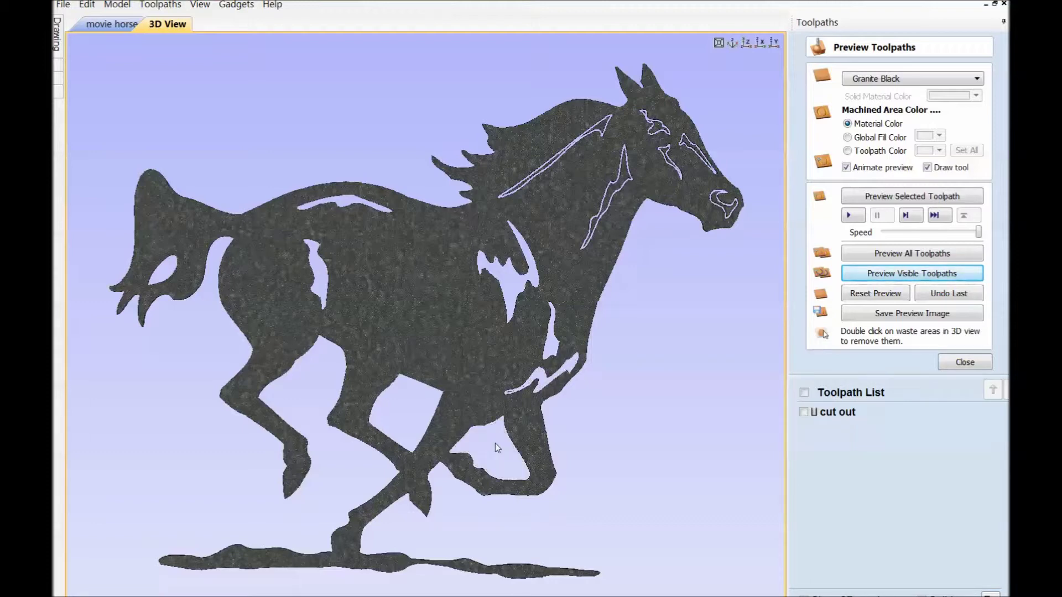
pyautogui.doubleClick(625, 178)
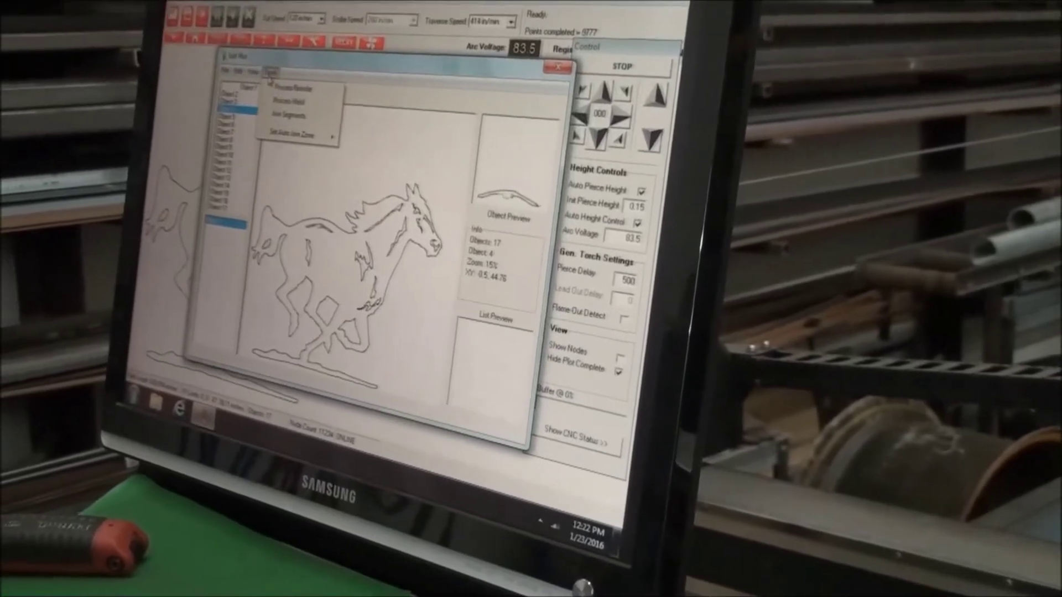
# - Check the horse plot window's Tools menu, then go to the File menu's Close command
pyautogui.click(260, 69)
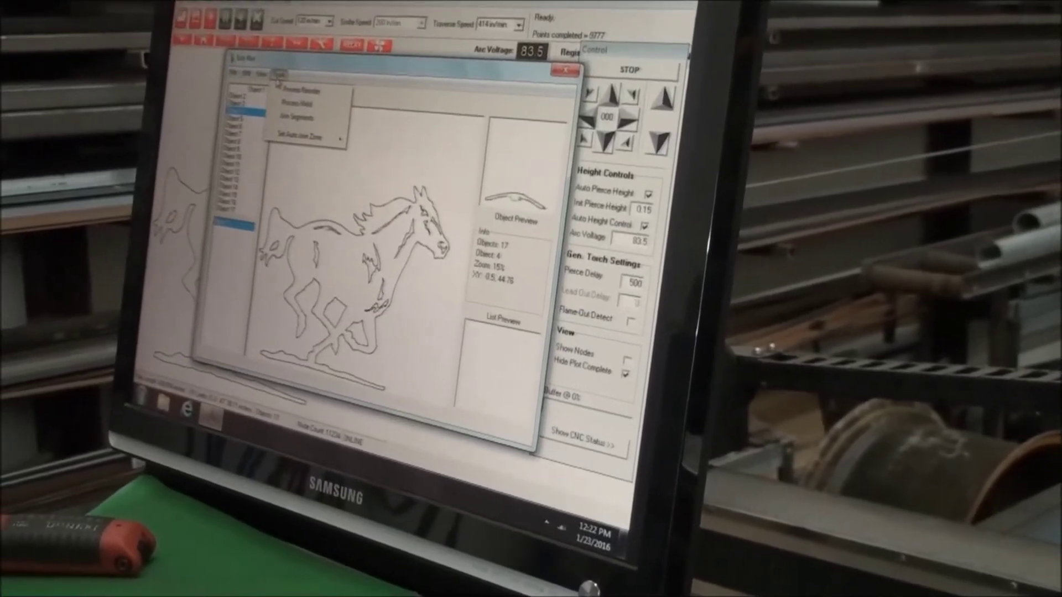
pyautogui.click(278, 75)
pyautogui.click(233, 73)
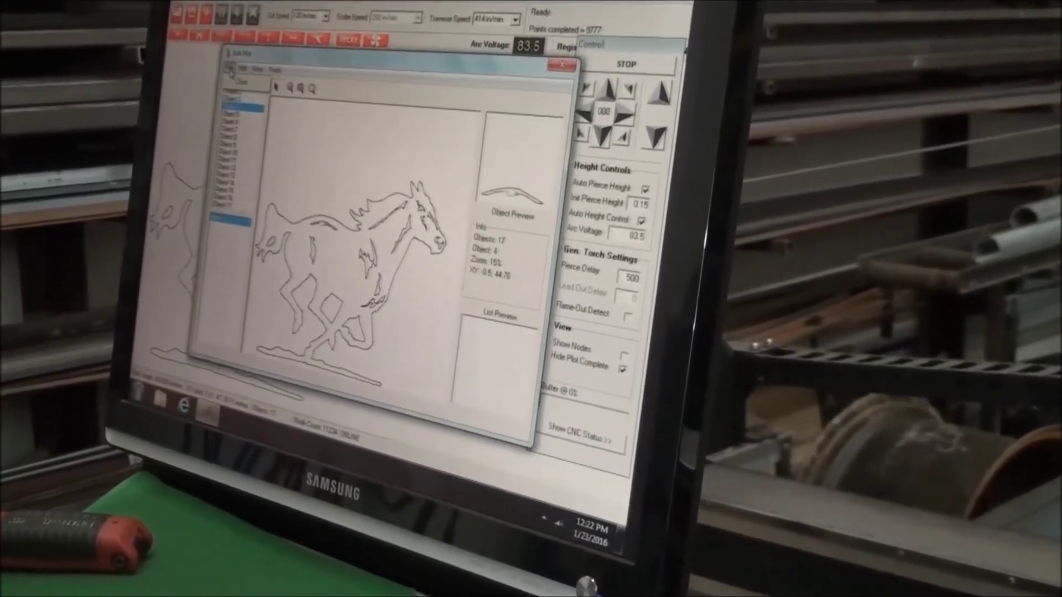